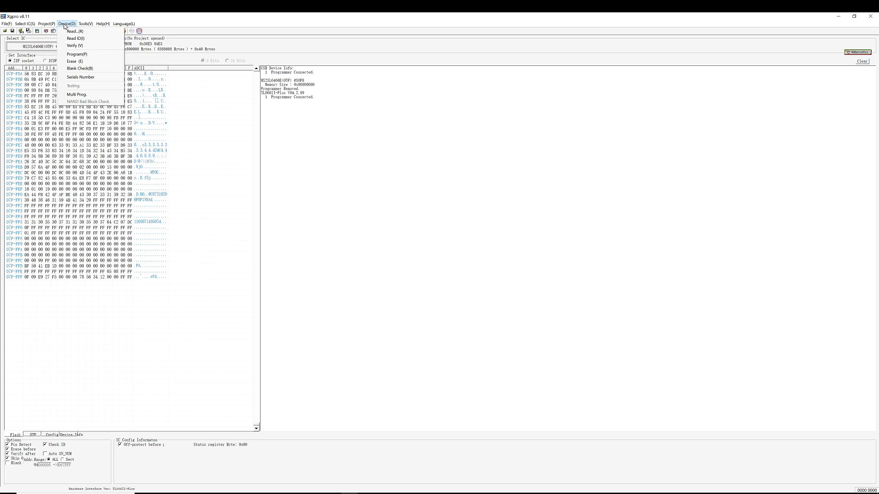
pyautogui.moveTo(26, 25)
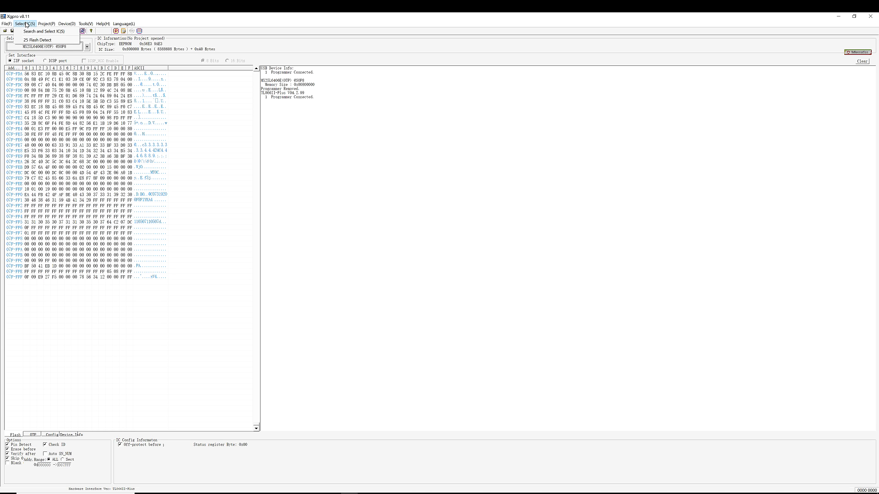
pyautogui.click(38, 40)
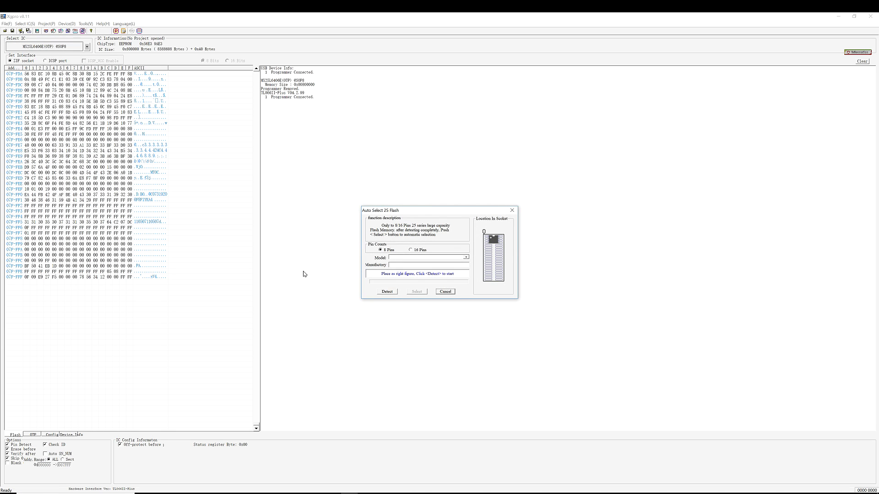
pyautogui.click(387, 292)
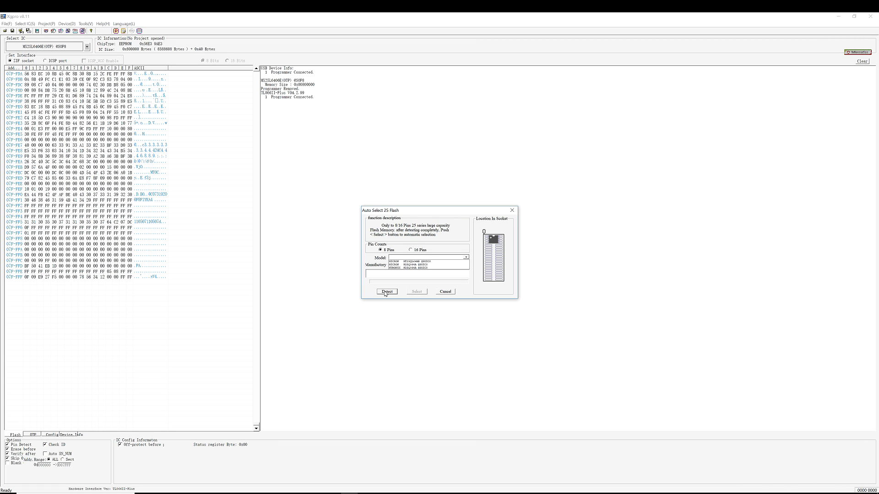
pyautogui.click(411, 268)
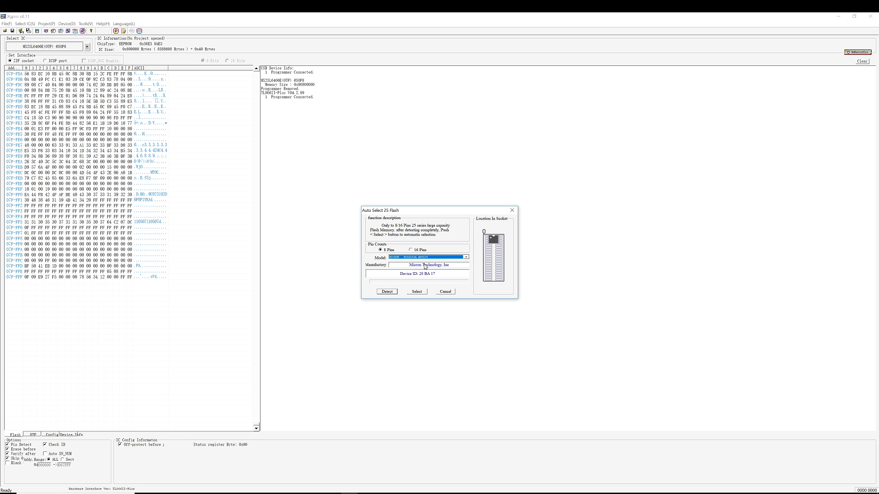
pyautogui.click(417, 292)
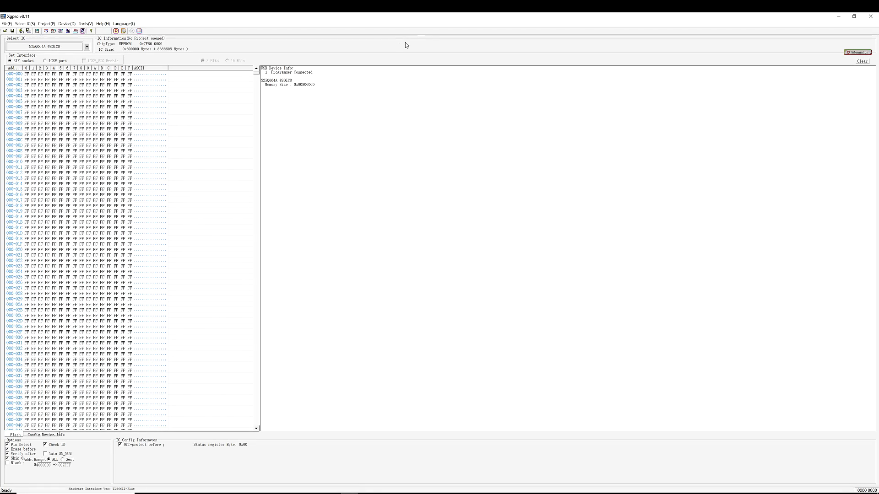
# - Read the N25Q064A chip's code memory and status register into the buffer
pyautogui.click(83, 31)
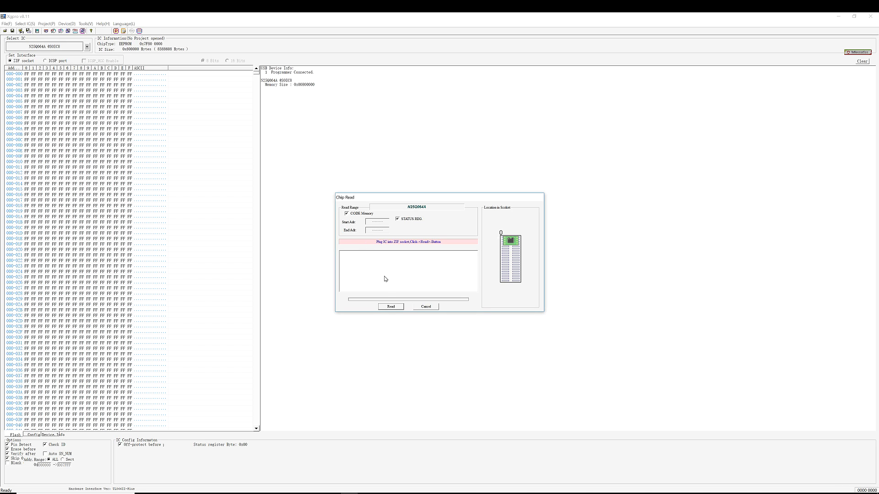
pyautogui.click(395, 309)
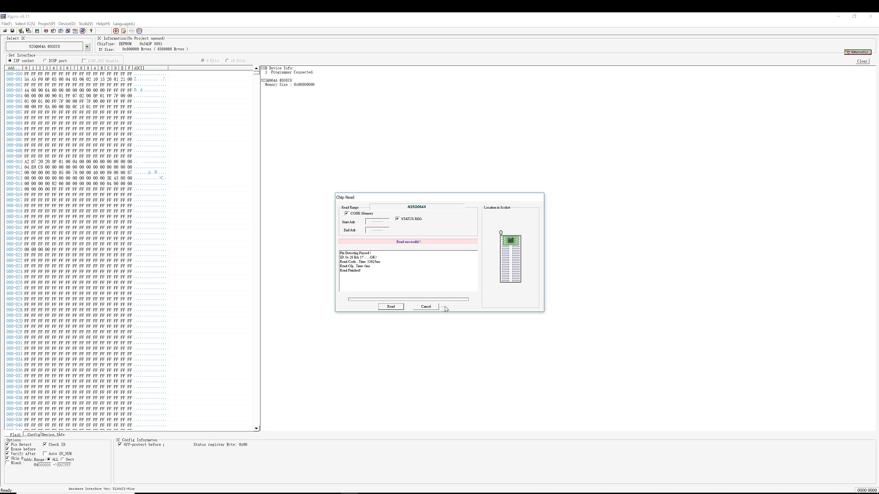
pyautogui.click(425, 307)
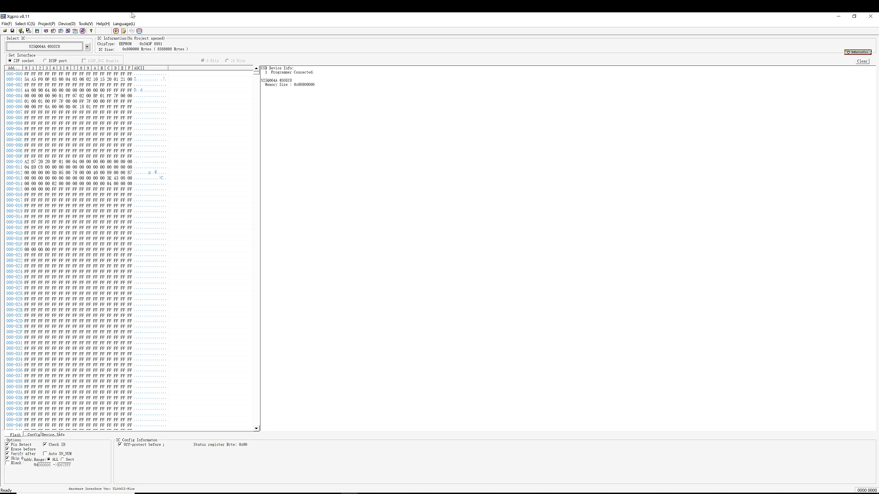
# - Save the chip dump in the Documents folder as the BIN file late2013-efi-imac
pyautogui.click(7, 24)
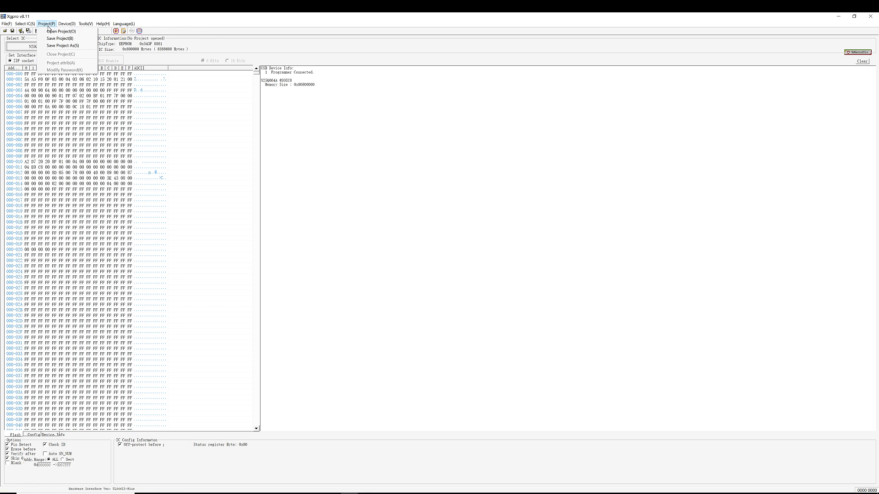
pyautogui.click(7, 24)
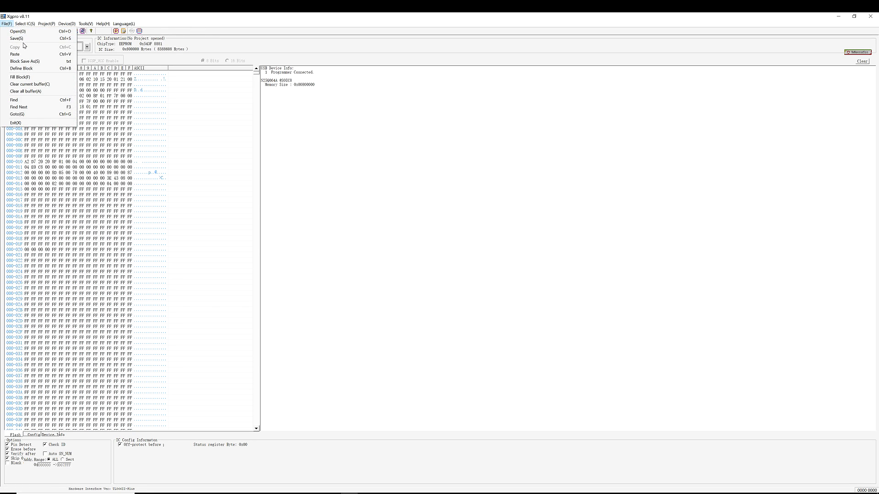
pyautogui.click(26, 43)
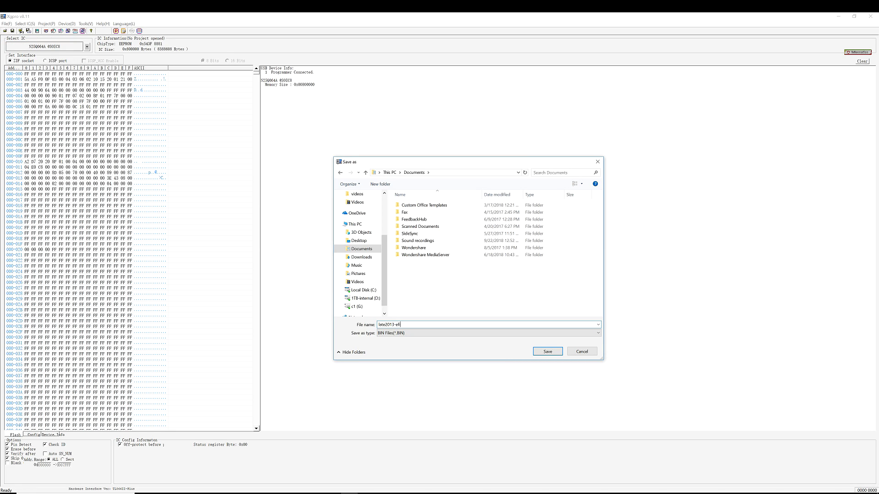
pyautogui.write('efi-imac')
pyautogui.click(545, 351)
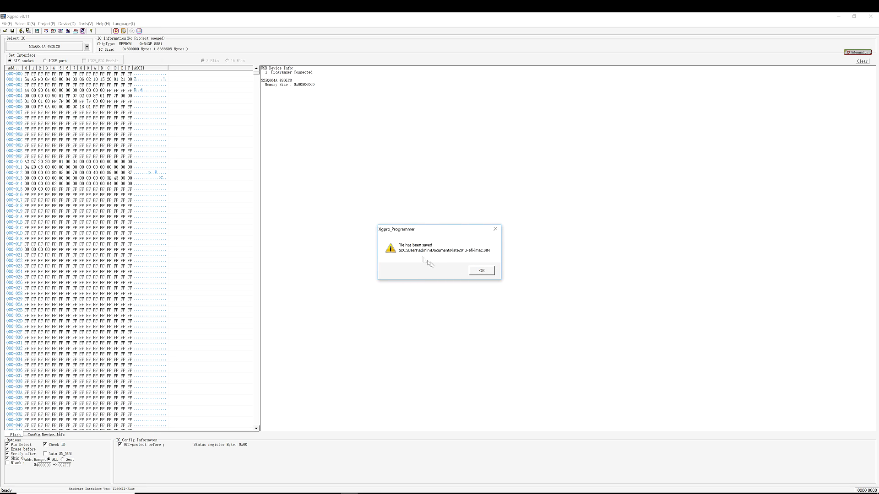
pyautogui.click(480, 271)
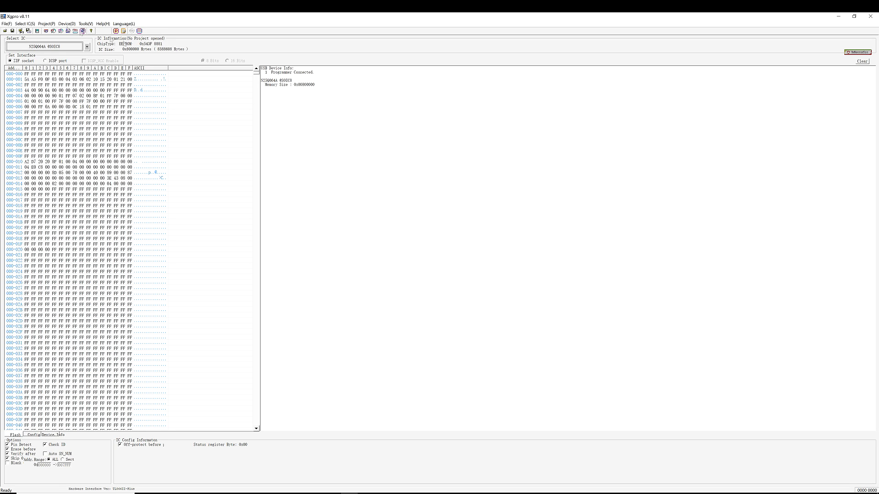
# - Load A1418 CLEAN BIOS.BIN from the macbook folder into the buffer as binary with the default load options
pyautogui.click(7, 24)
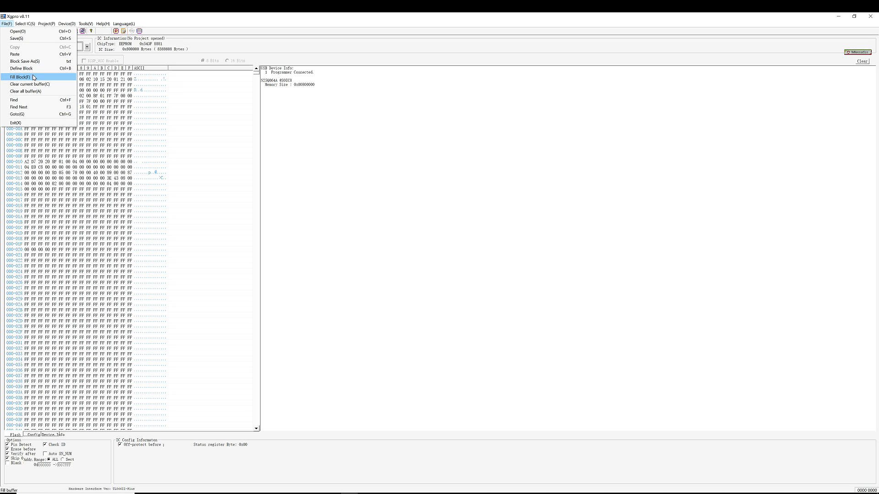
pyautogui.click(18, 31)
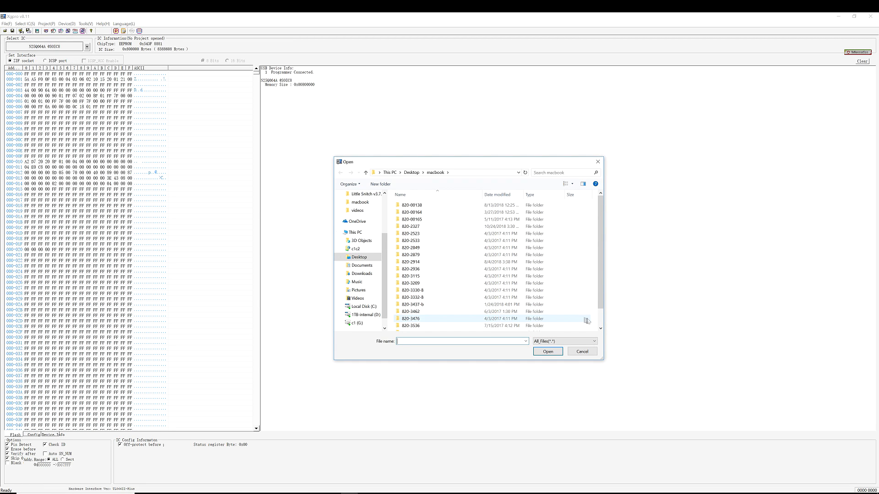
pyautogui.scroll(-1, 601, 322)
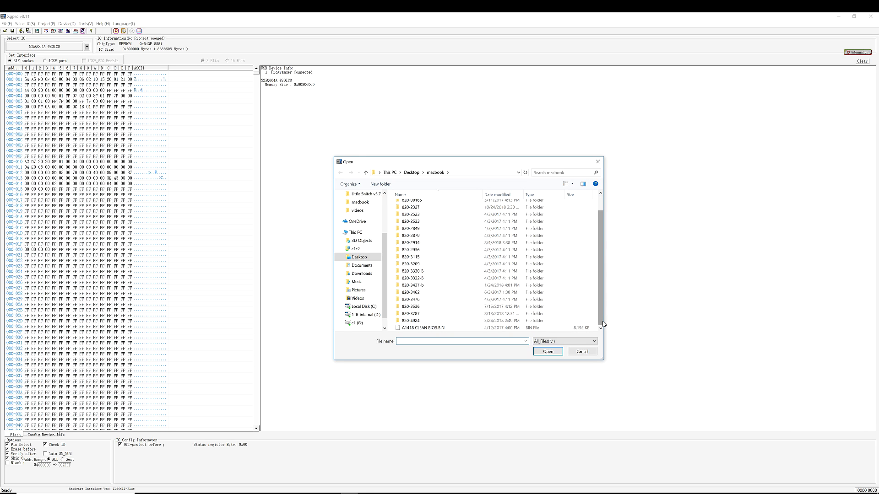
pyautogui.doubleClick(443, 328)
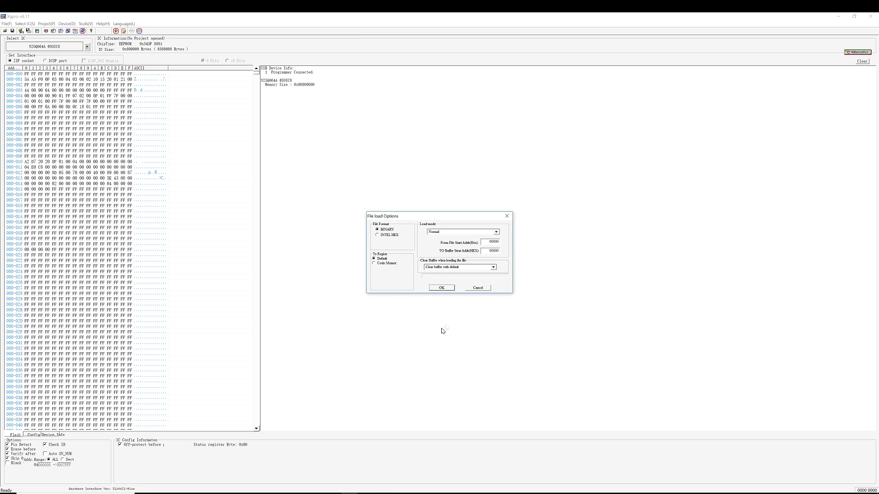
pyautogui.click(442, 288)
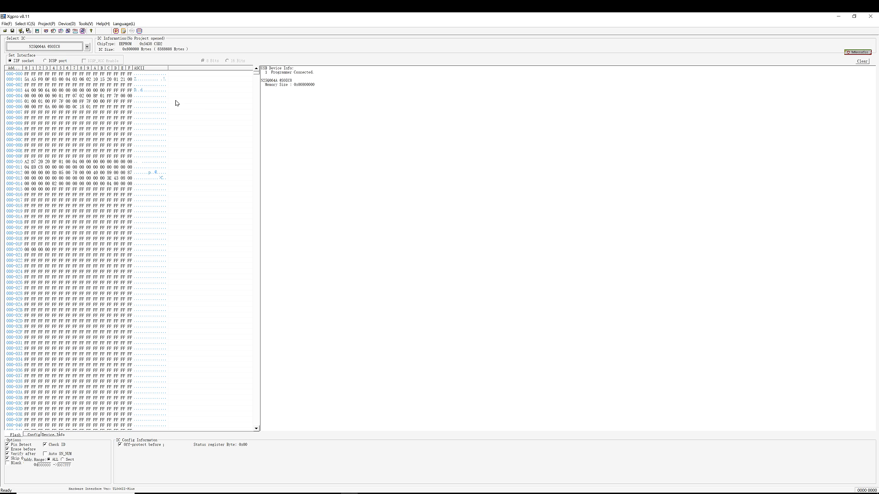
# - Erase the N25Q064A chip and close the erase dialog
pyautogui.click(87, 25)
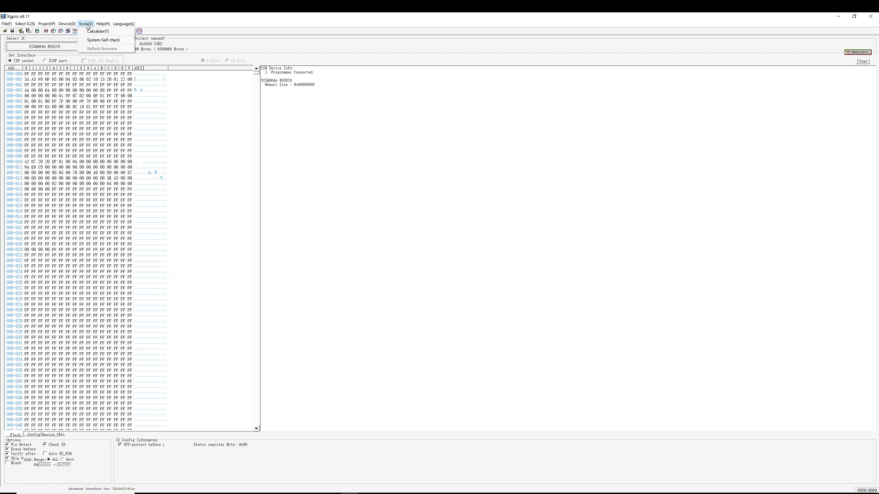
pyautogui.moveTo(64, 25)
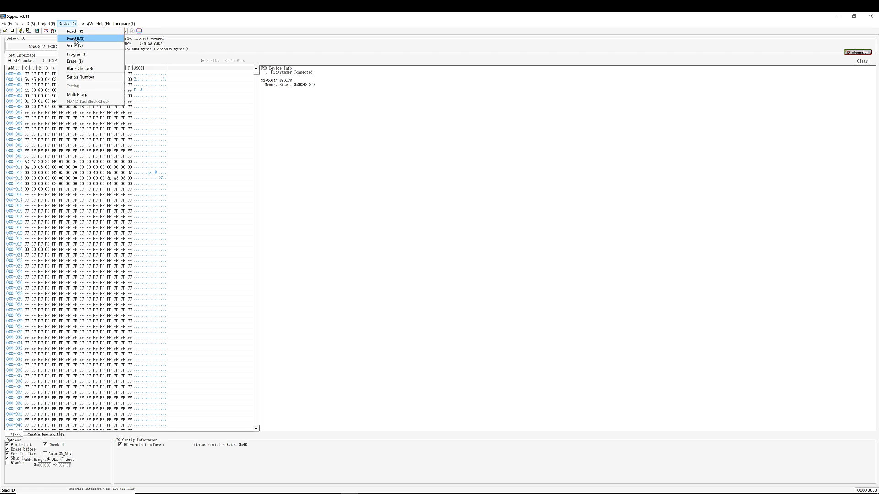
pyautogui.click(85, 61)
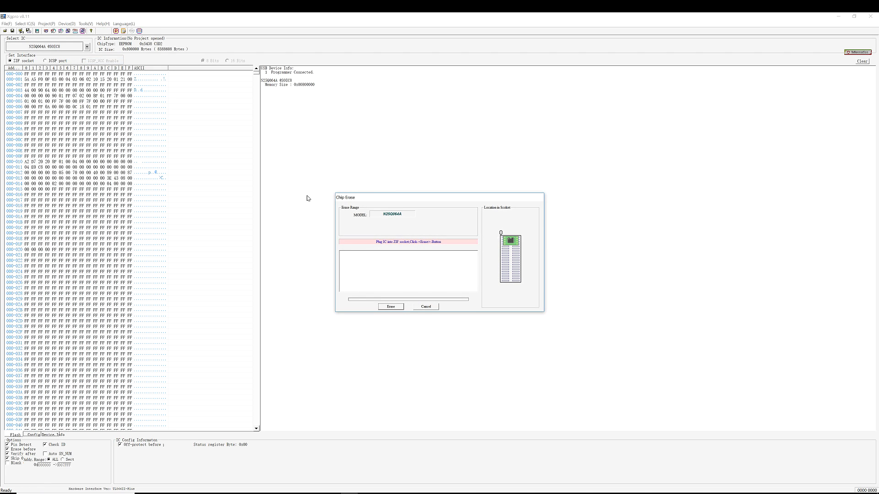
pyautogui.click(390, 307)
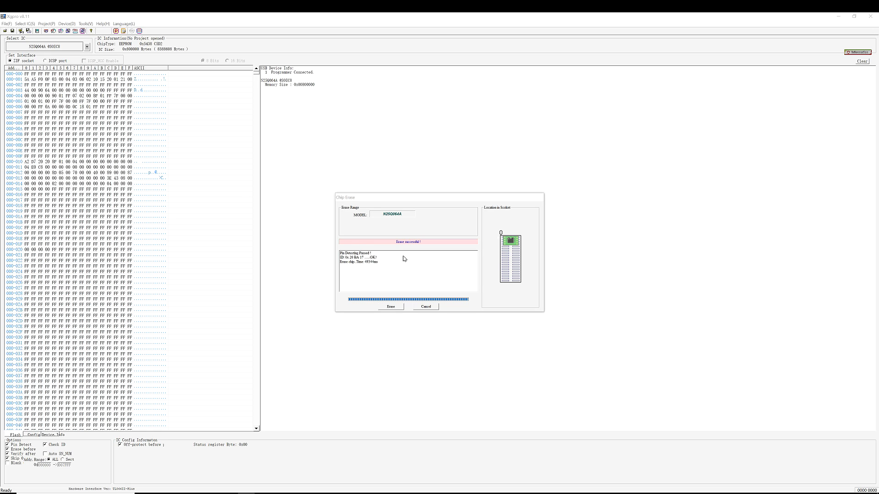
pyautogui.click(427, 307)
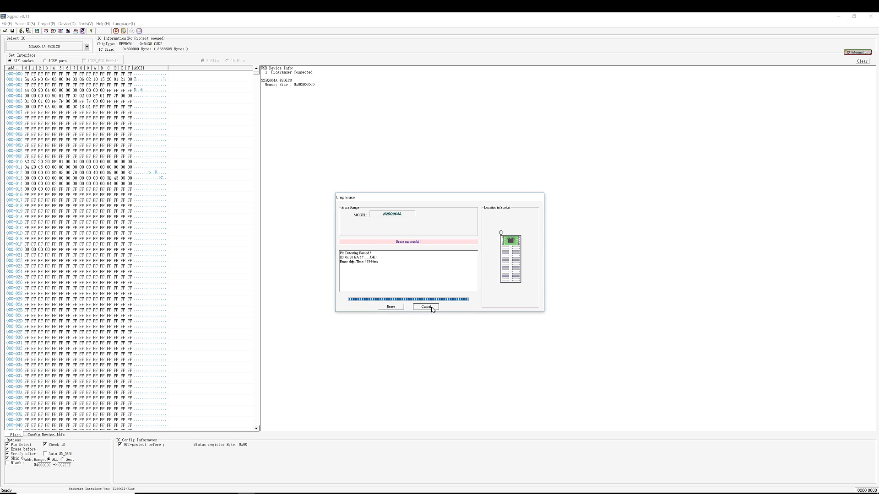
# - Program the clean BIOS into the chip, including code memory and status register, and close the programming dialog
pyautogui.click(116, 31)
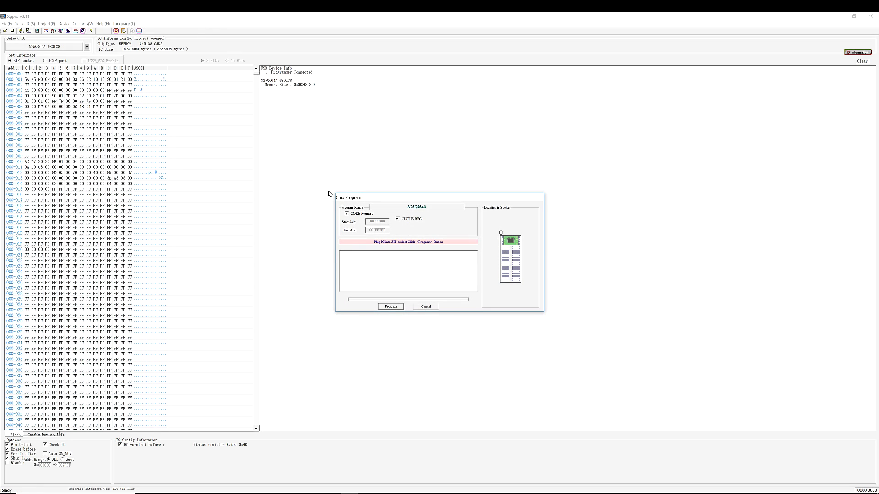
pyautogui.click(392, 308)
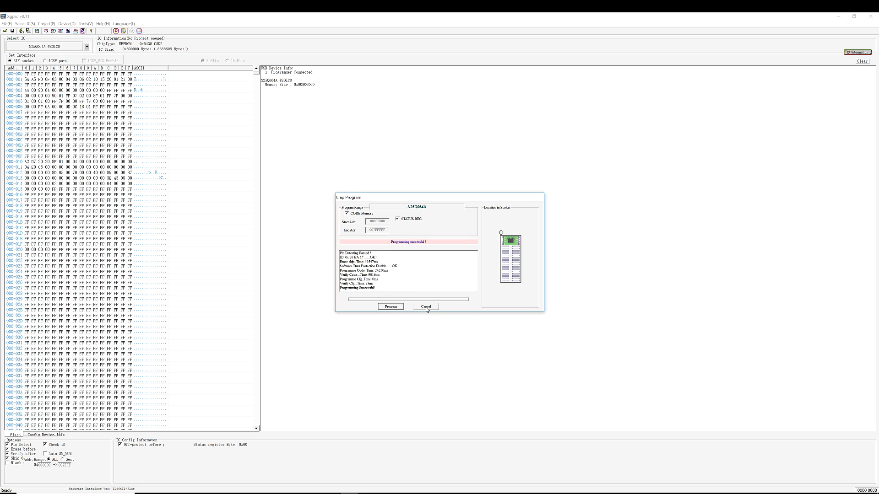
pyautogui.click(425, 306)
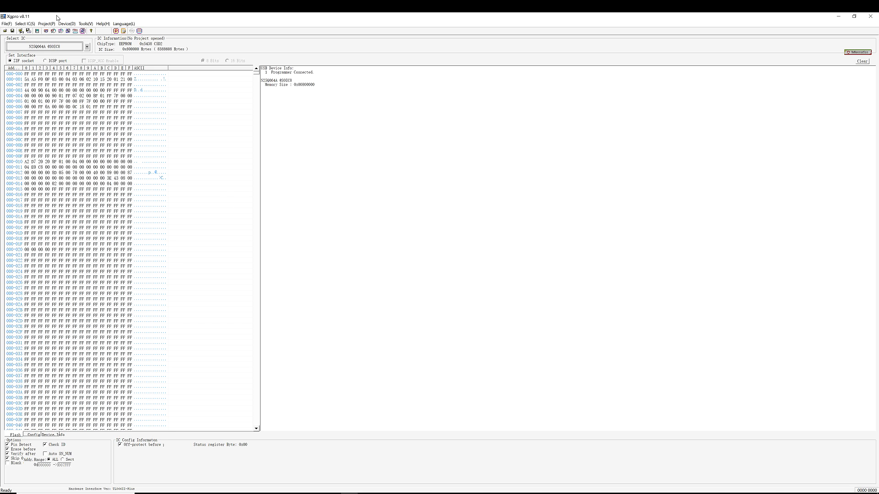
# - Save the current buffer as the BIN file 123 in the macbook folder on the Desktop
pyautogui.click(7, 25)
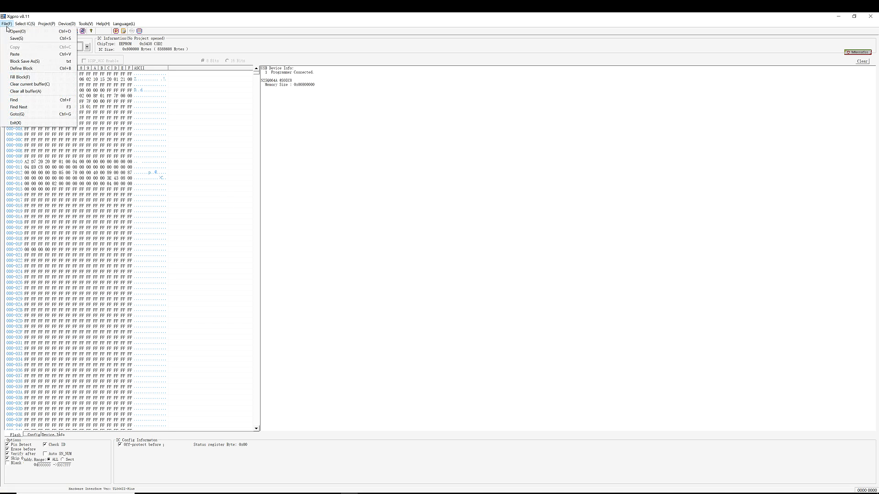
pyautogui.click(33, 42)
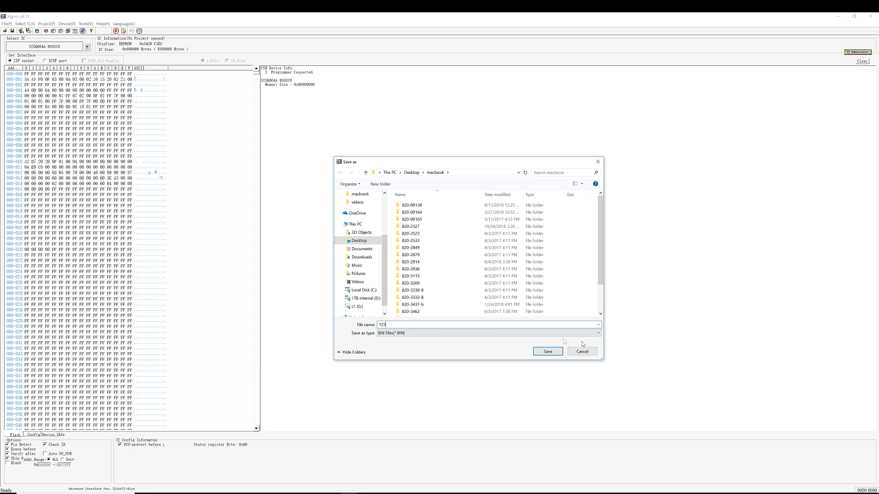
pyautogui.click(548, 352)
pyautogui.click(475, 271)
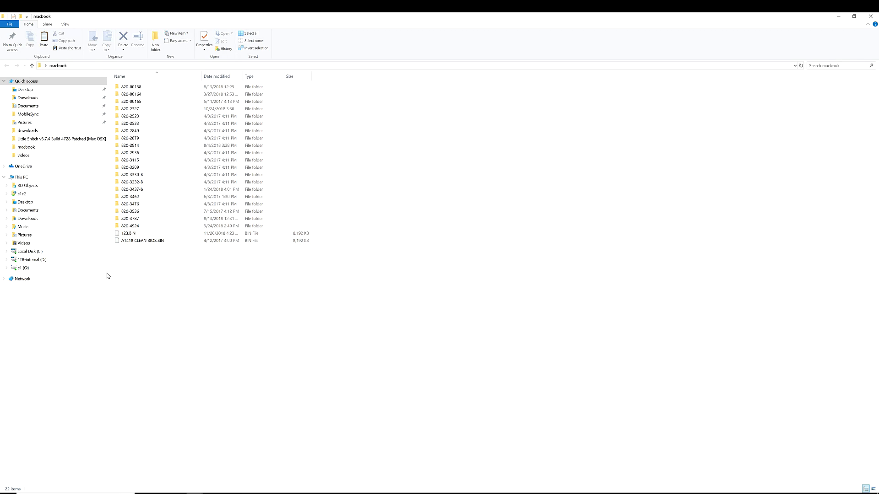
# - In the macbook folder in File Explorer, open the properties of 123.BIN to check its file size
pyautogui.click(131, 236)
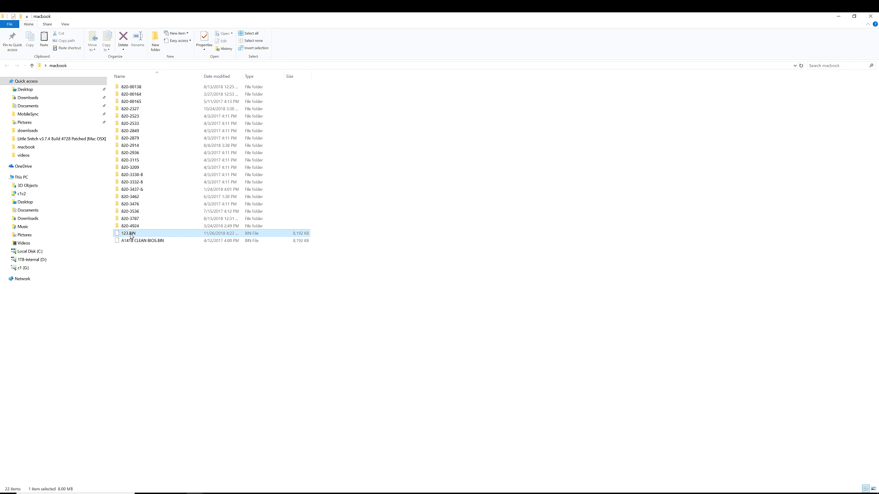
pyautogui.rightClick(131, 236)
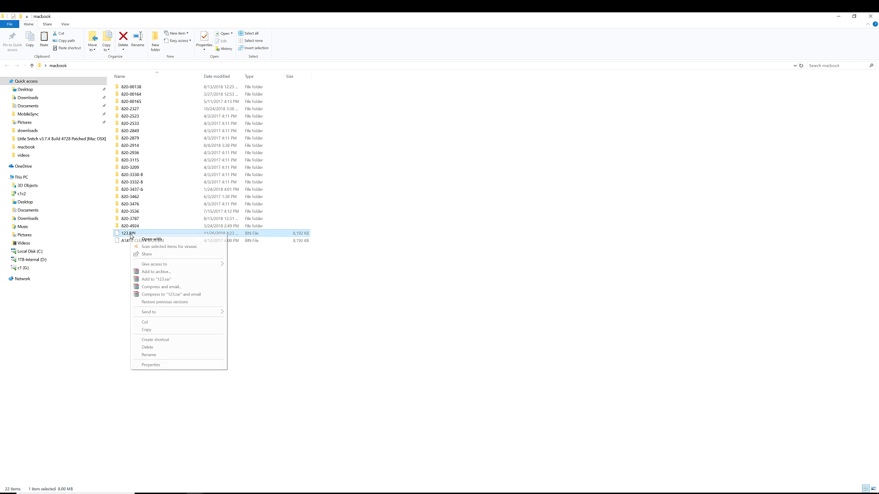
pyautogui.click(159, 365)
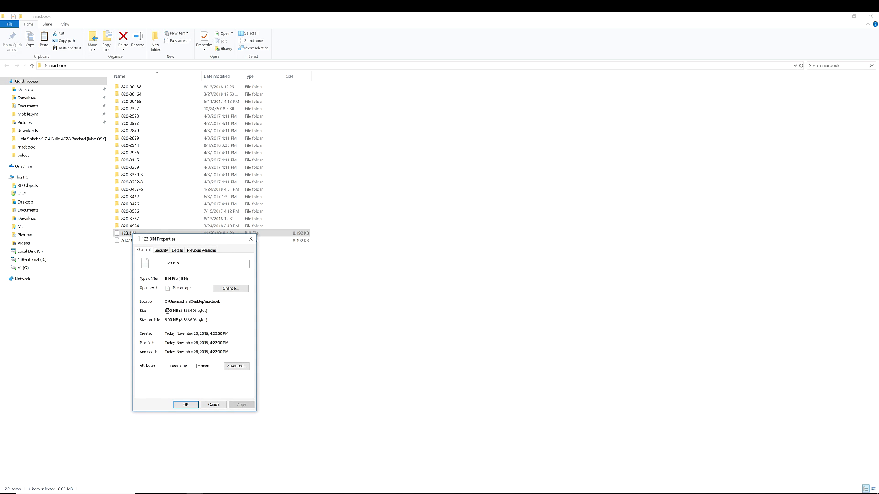